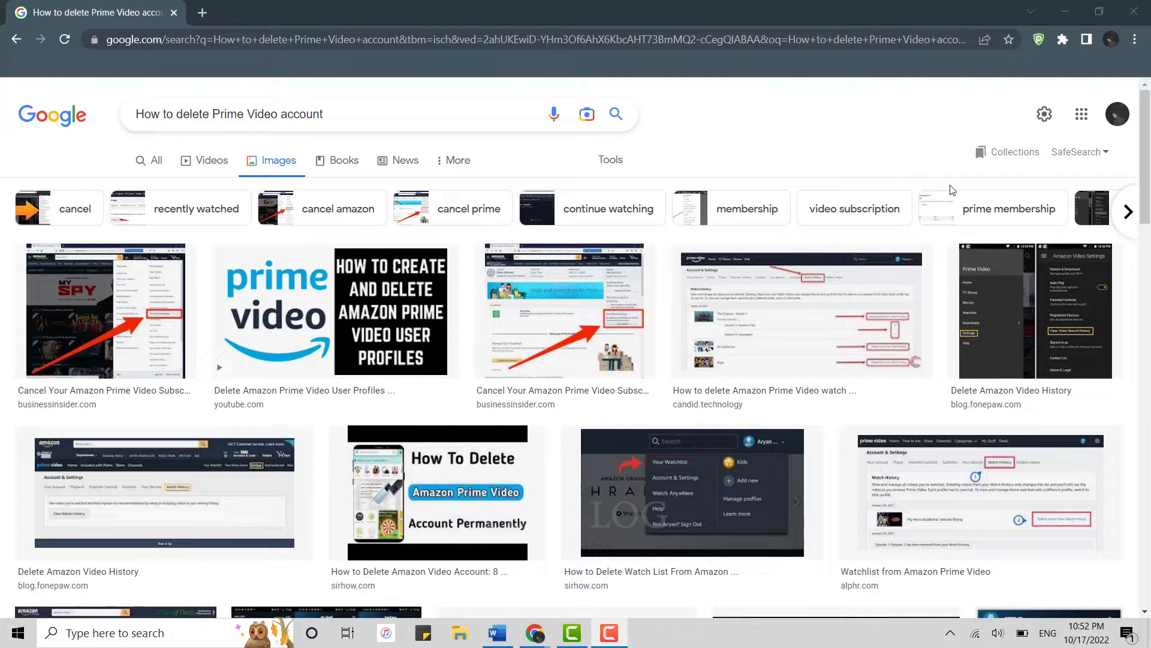
# Load primevideo.com in a new tab and open Account & Settings from the profile menu
pyautogui.click(210, 19)
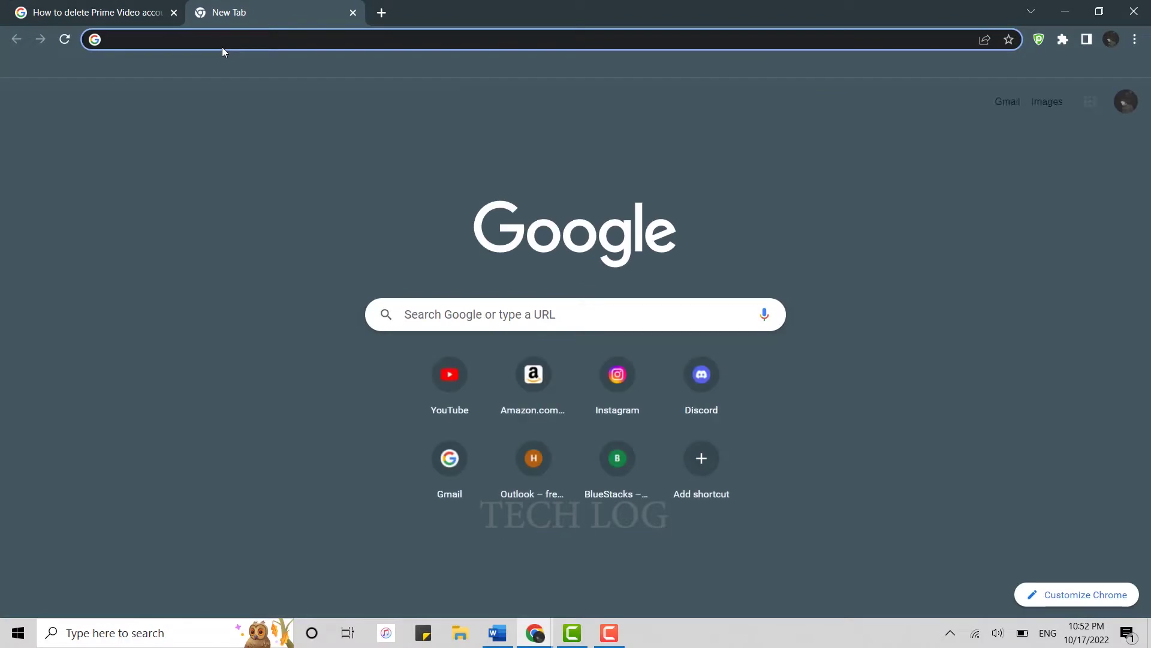
pyautogui.write('primev')
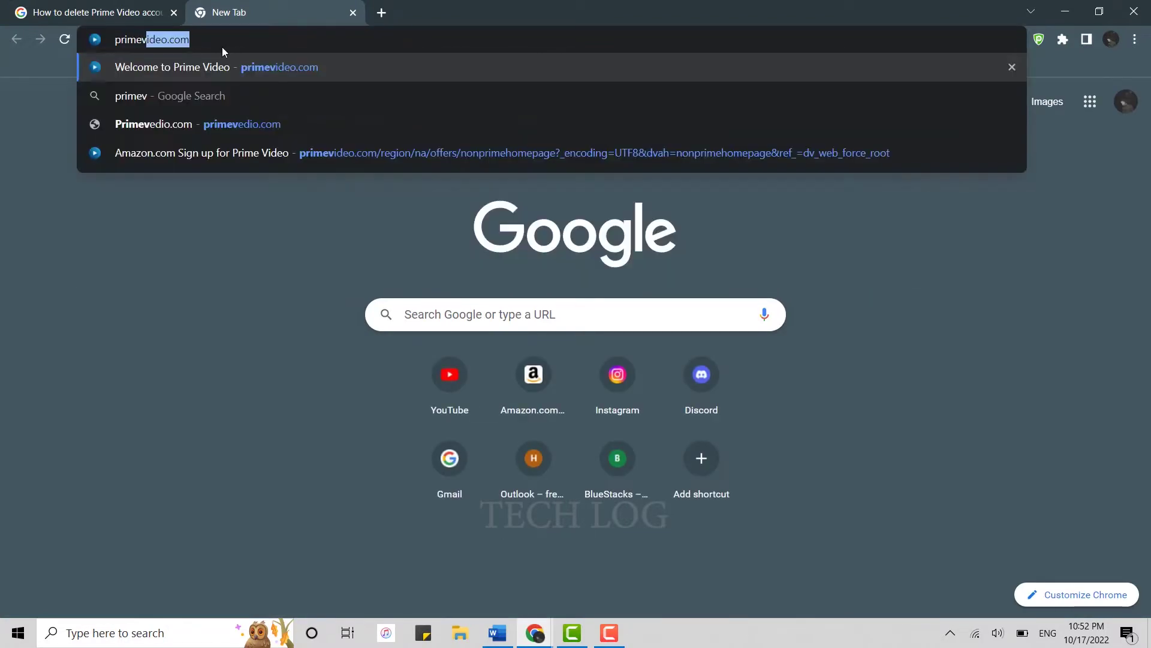
pyautogui.write('ideo.')
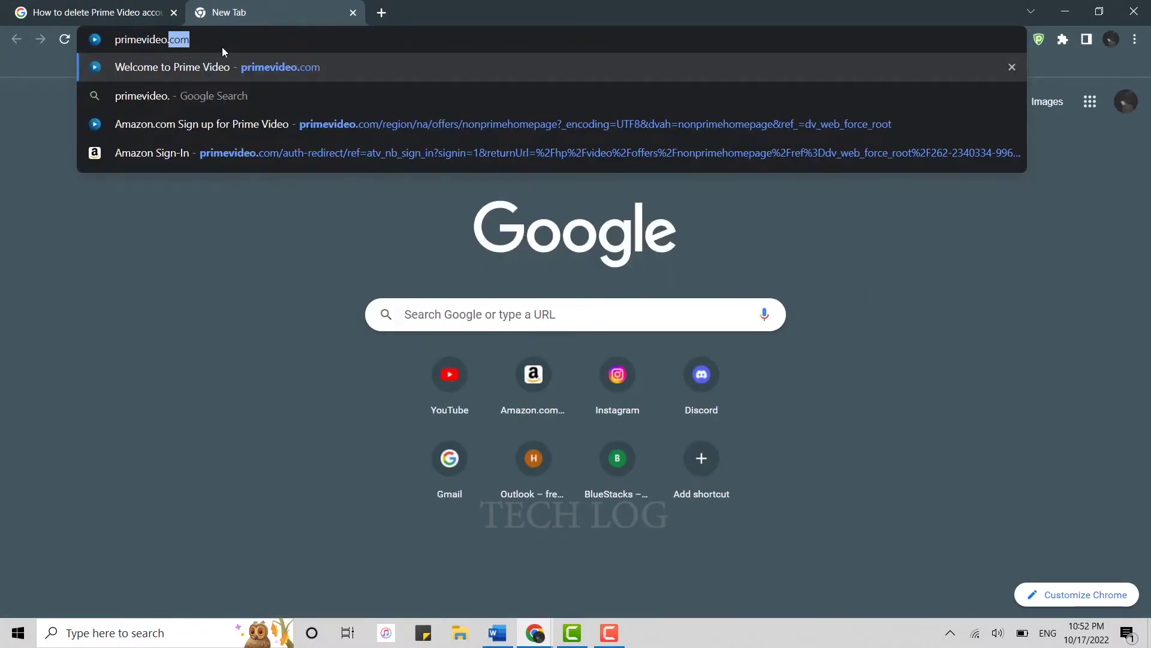
pyautogui.write('com')
pyautogui.press('Return')
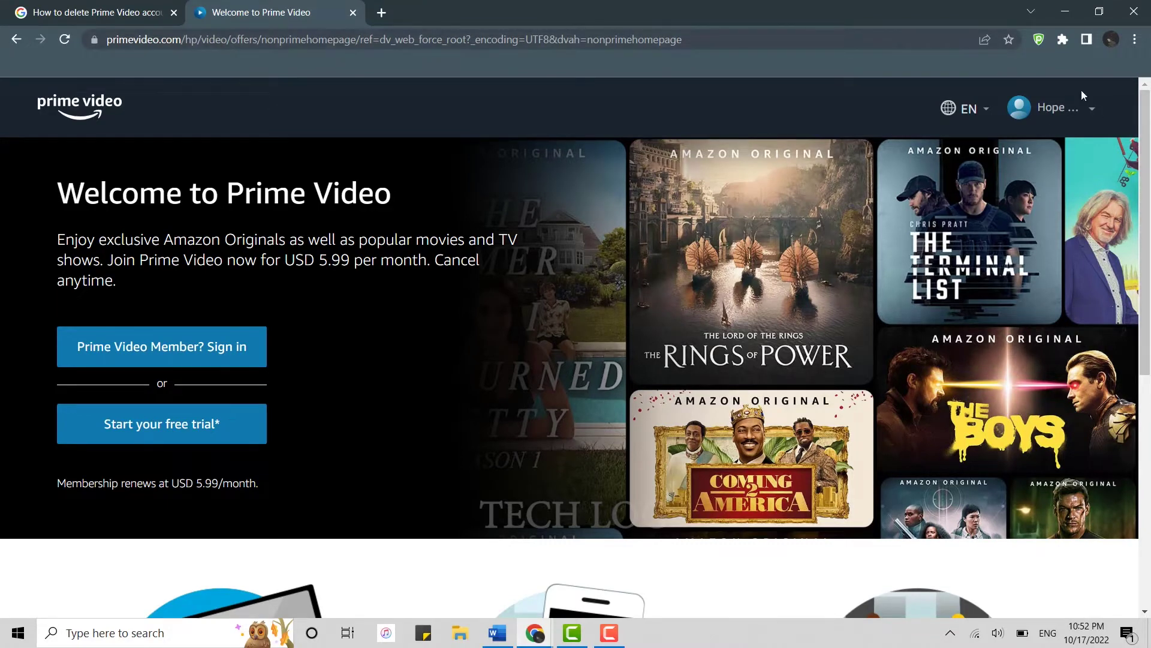
pyautogui.click(1049, 113)
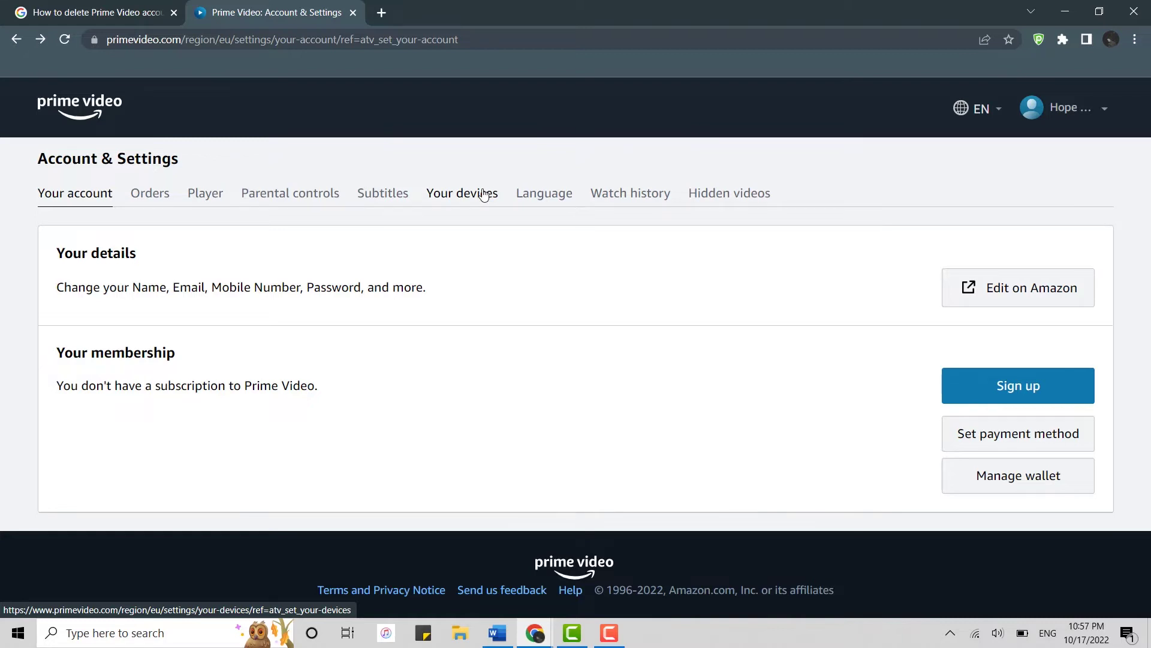
pyautogui.click(380, 13)
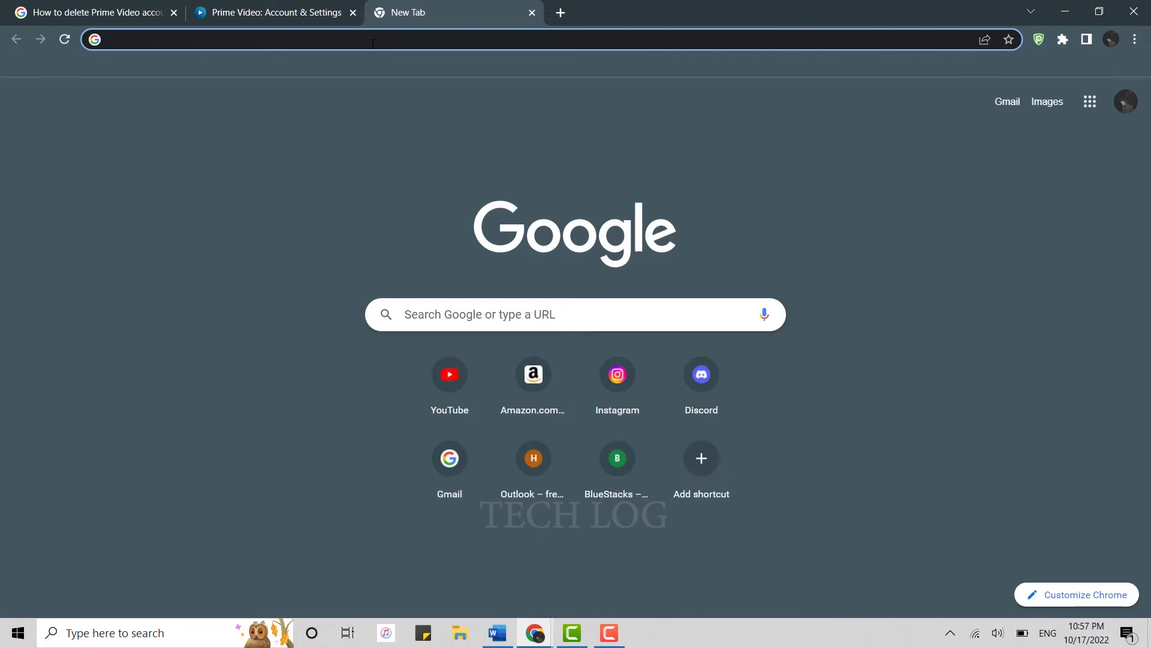
# Load amazon.com in the newly opened tab
pyautogui.write('amazon.c')
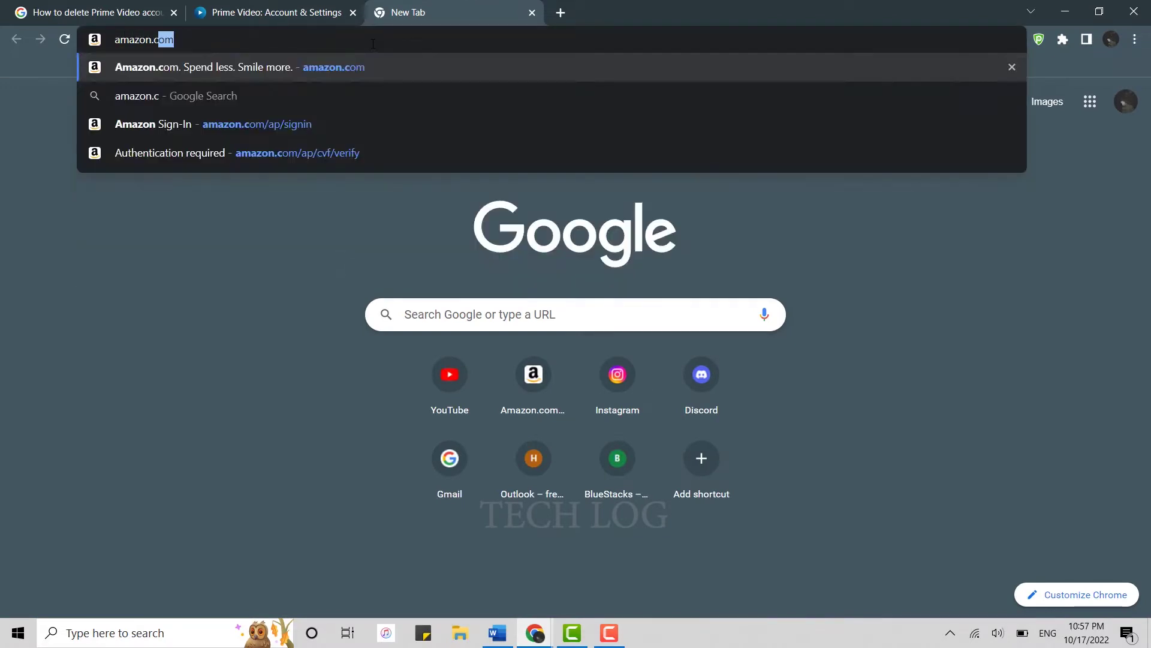
pyautogui.write('om')
pyautogui.press('Return')
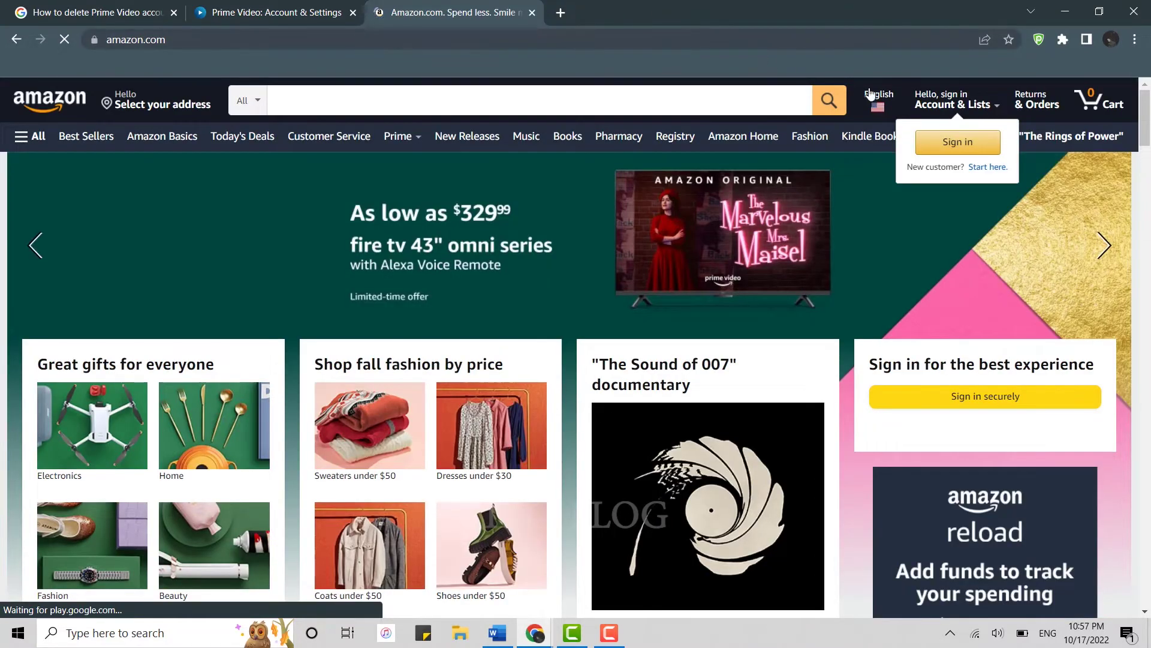
# Sign in to Amazon using the saved account email and the account password
pyautogui.click(956, 146)
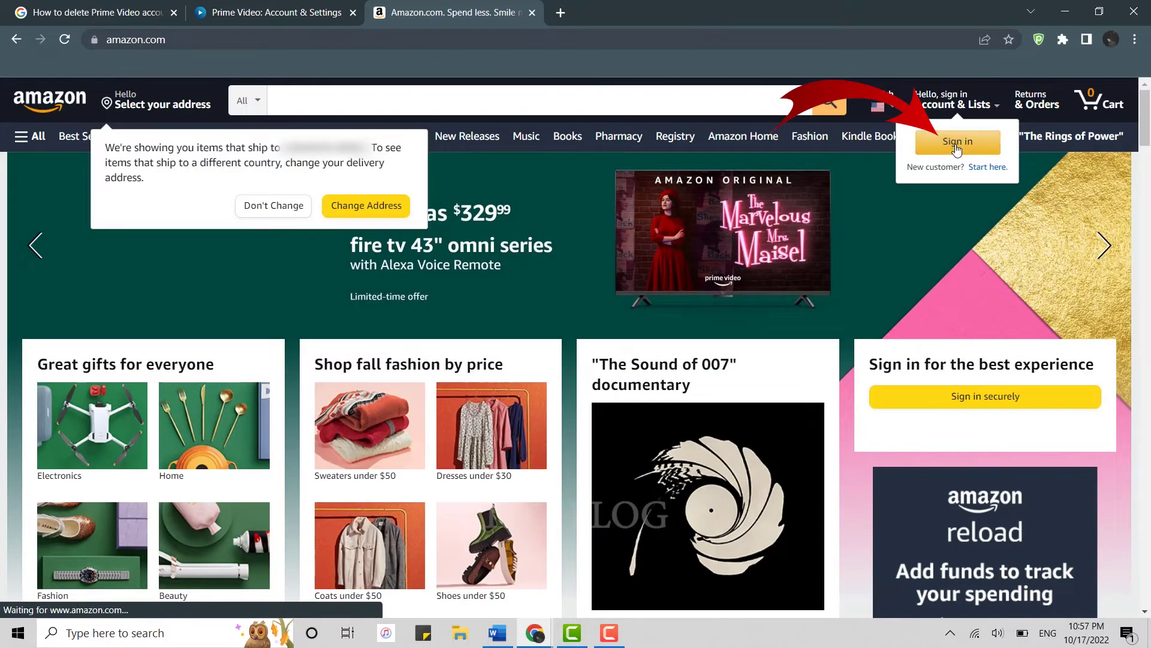
pyautogui.write('tech')
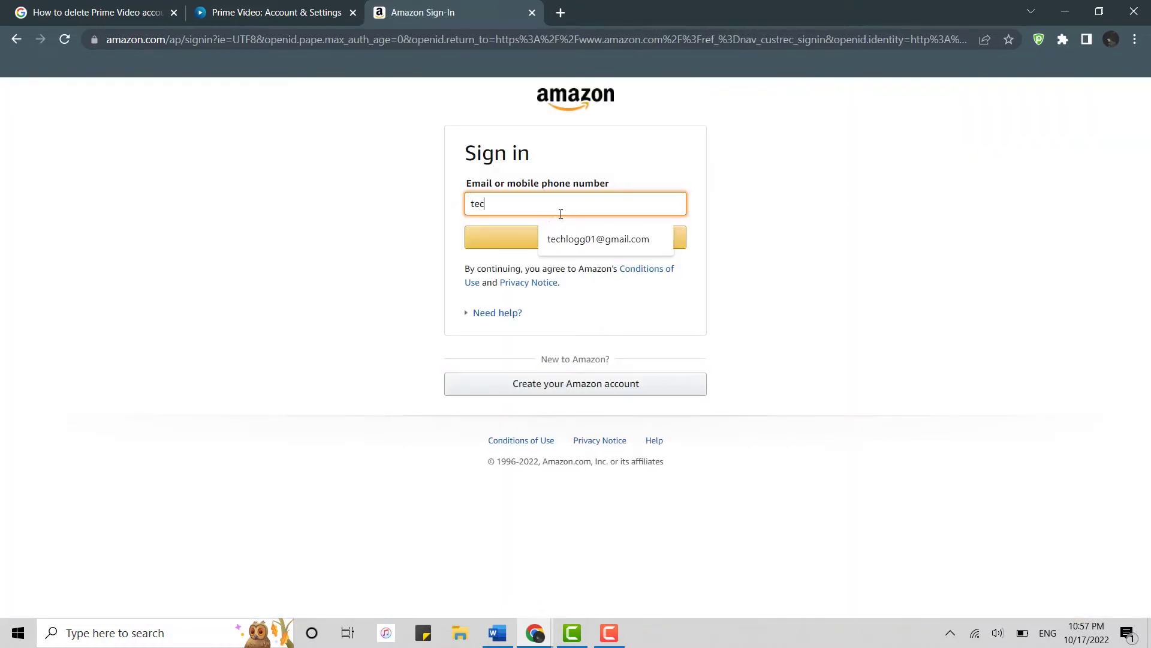
pyautogui.click(576, 239)
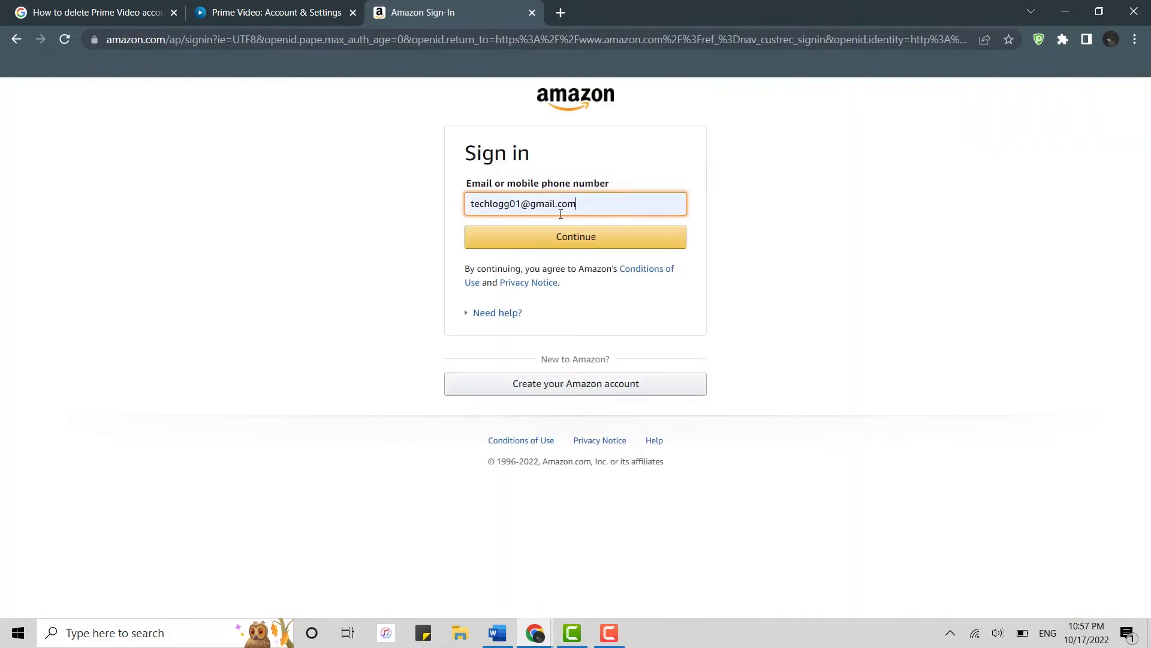
pyautogui.click(595, 237)
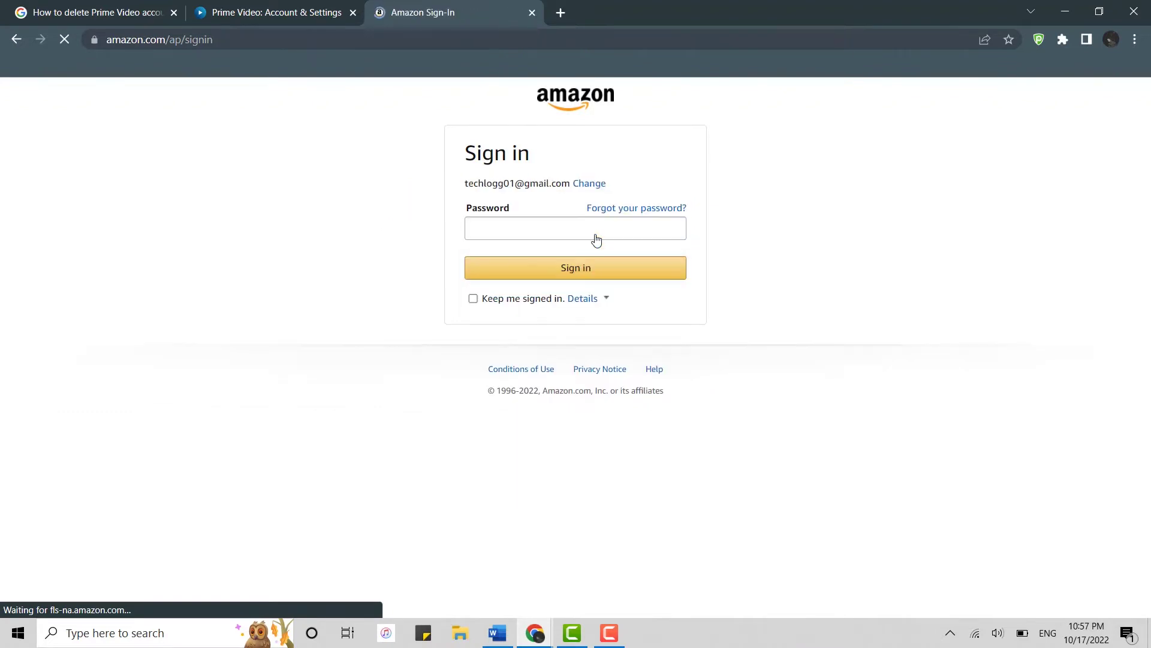
pyautogui.write('••')
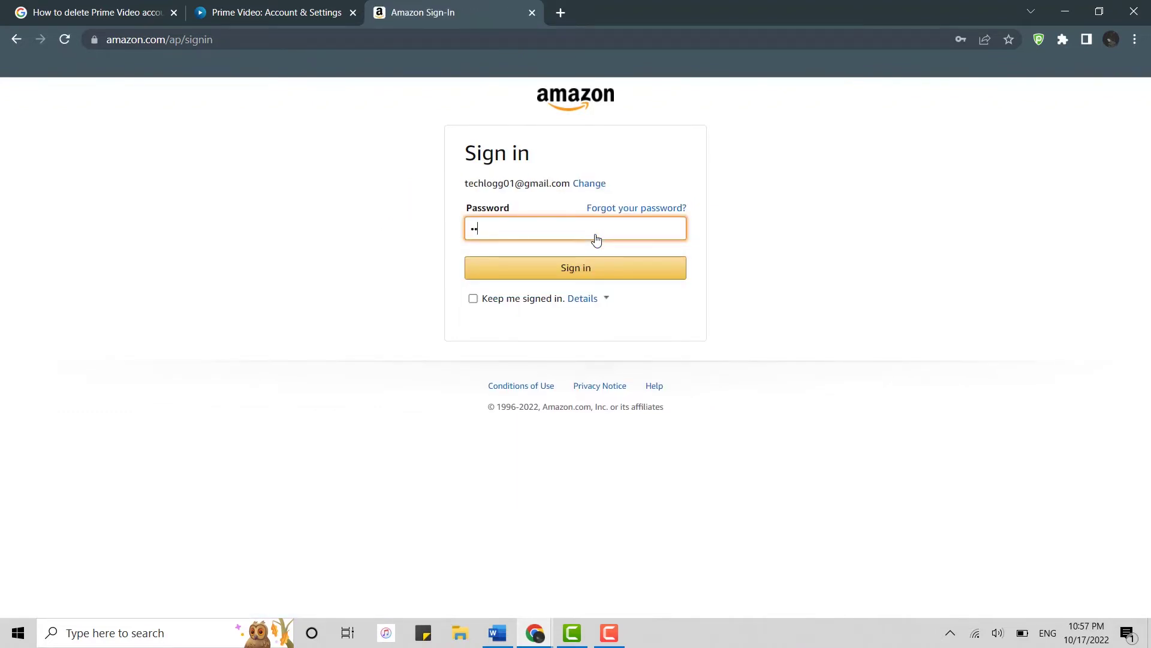
pyautogui.write('•••••••')
pyautogui.click(597, 270)
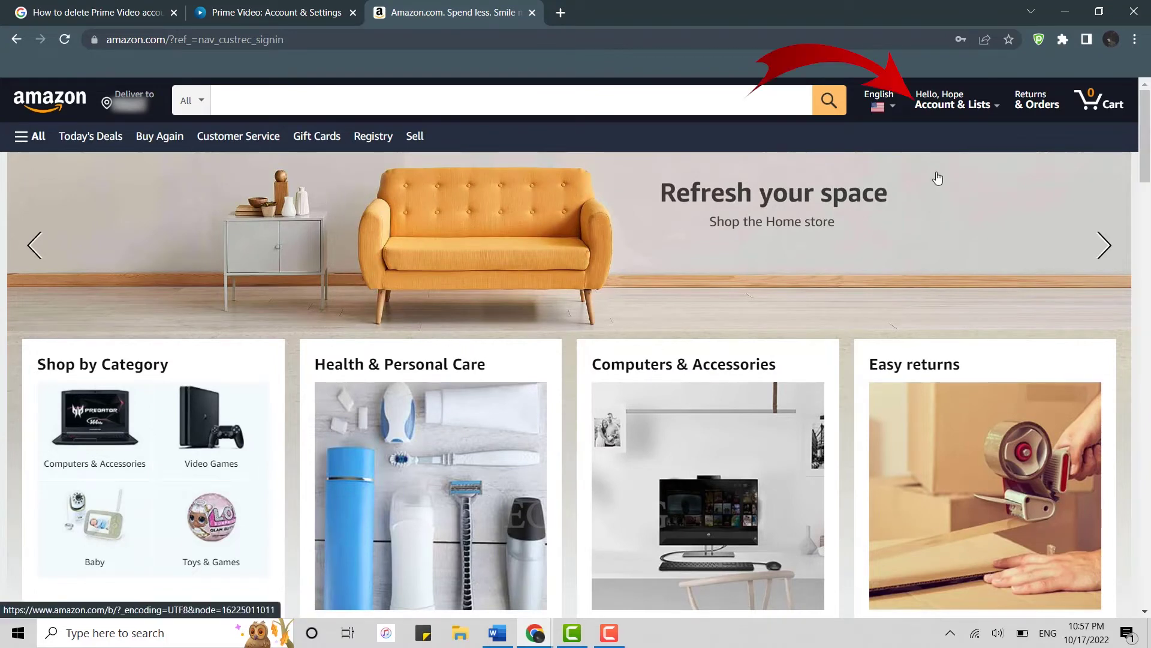
# Go to Your Account and find the Close Your Amazon Account link under Data and Privacy
pyautogui.moveTo(988, 110)
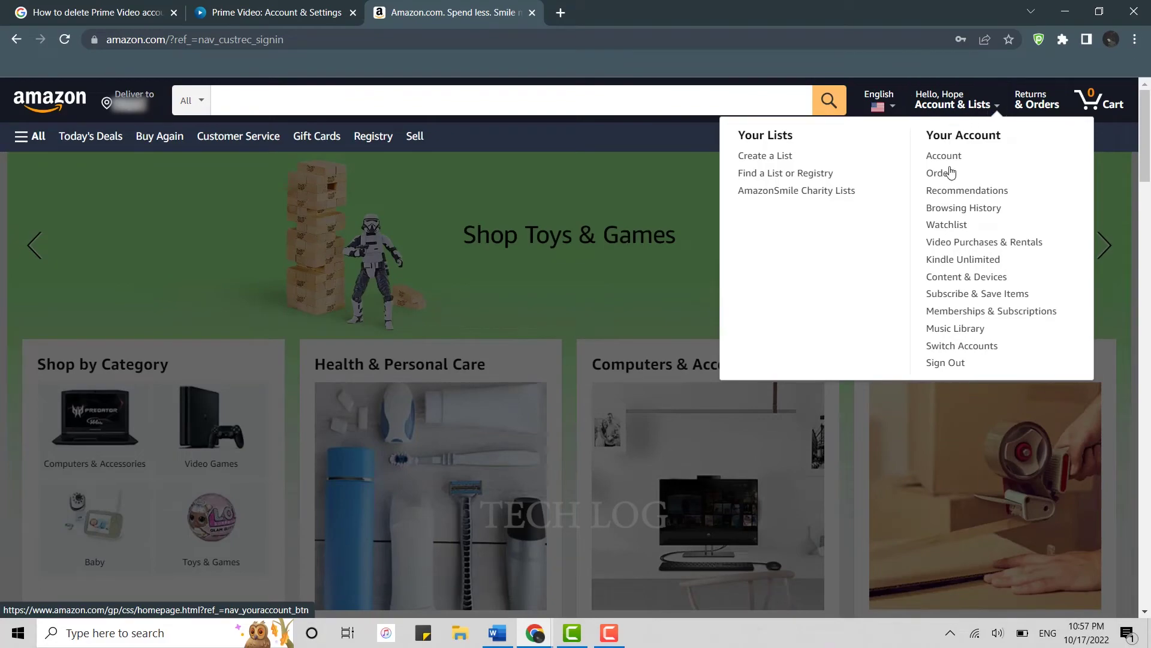
pyautogui.click(953, 157)
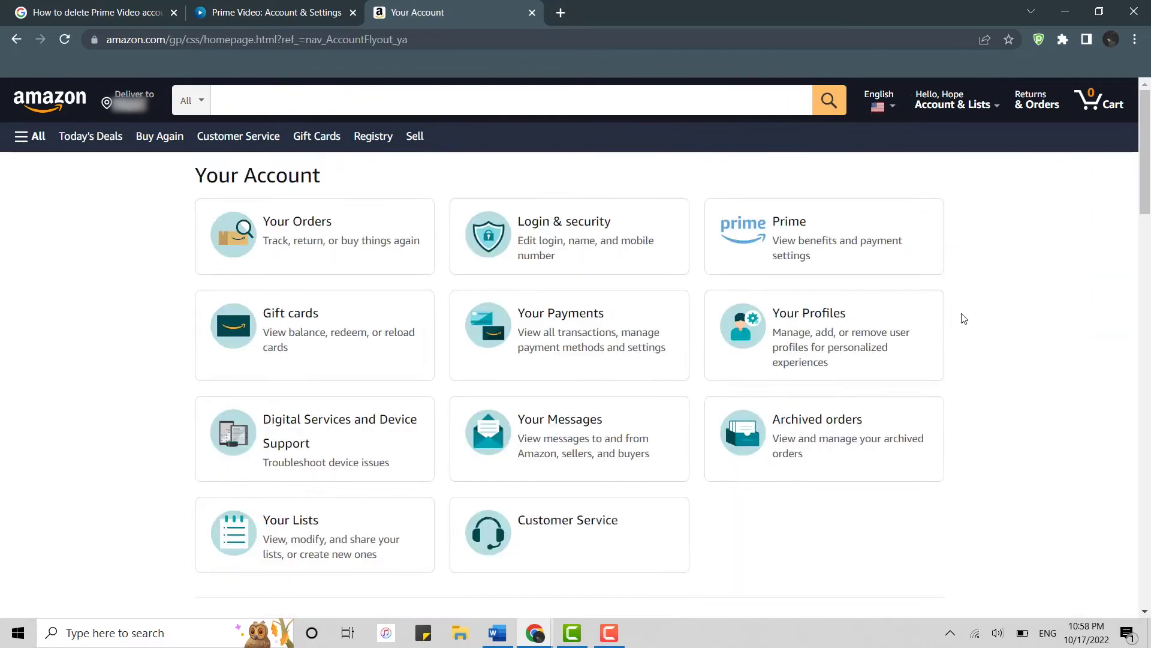
pyautogui.scroll(-15, 963, 318)
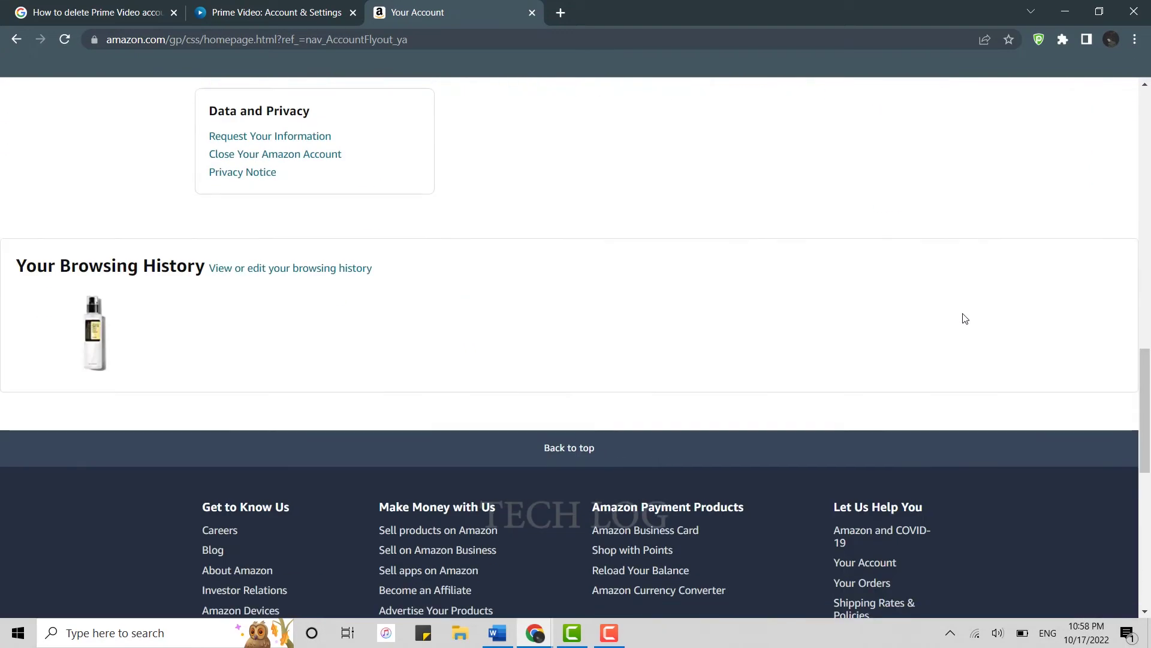
pyautogui.scroll(2, 724, 287)
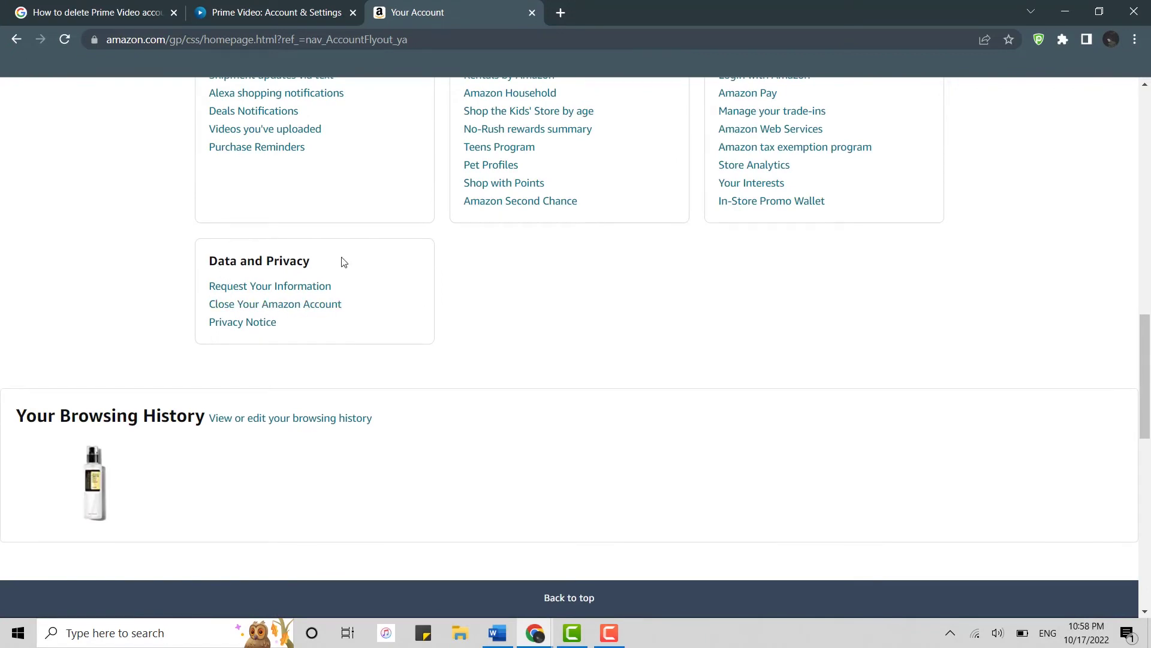
pyautogui.rightClick(304, 305)
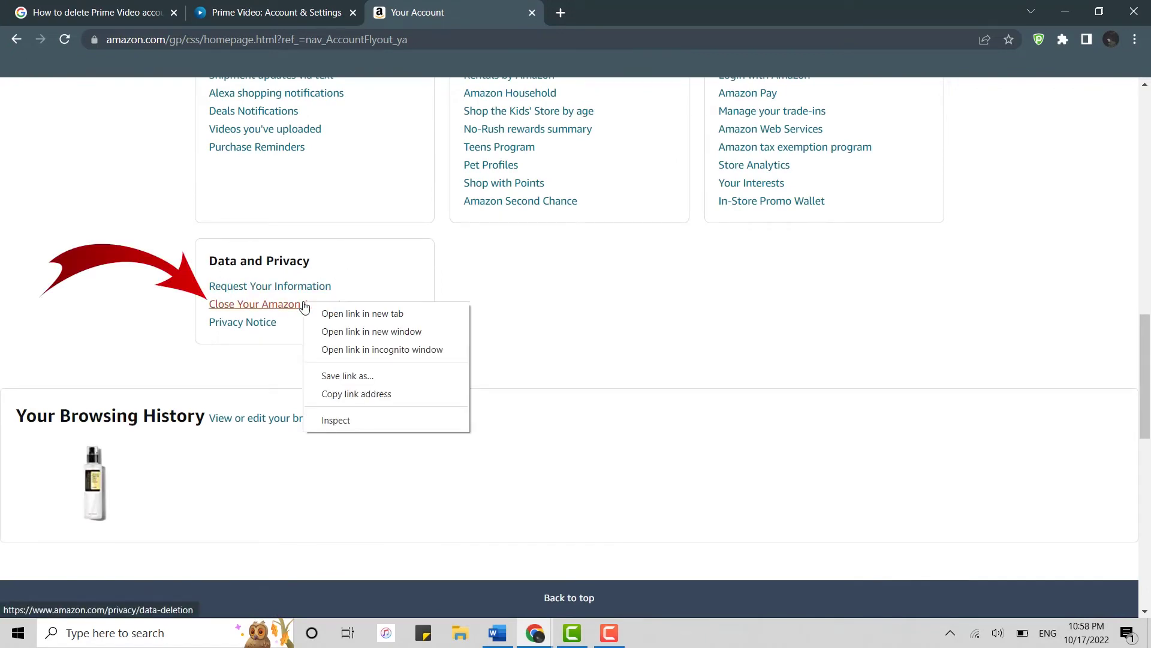
pyautogui.click(294, 309)
# Open Close Your Amazon Account and scroll past the affected Prime, Kindle and Alexa services to the form
pyautogui.click(292, 309)
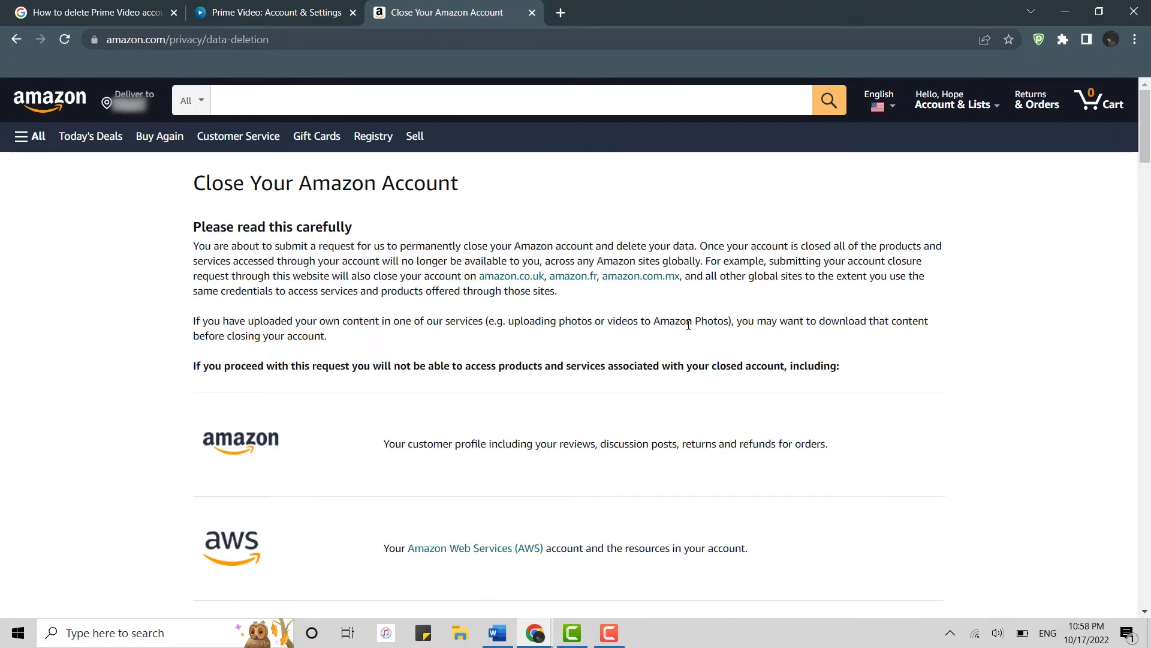
pyautogui.scroll(-3, 690, 324)
pyautogui.scroll(-4, 687, 307)
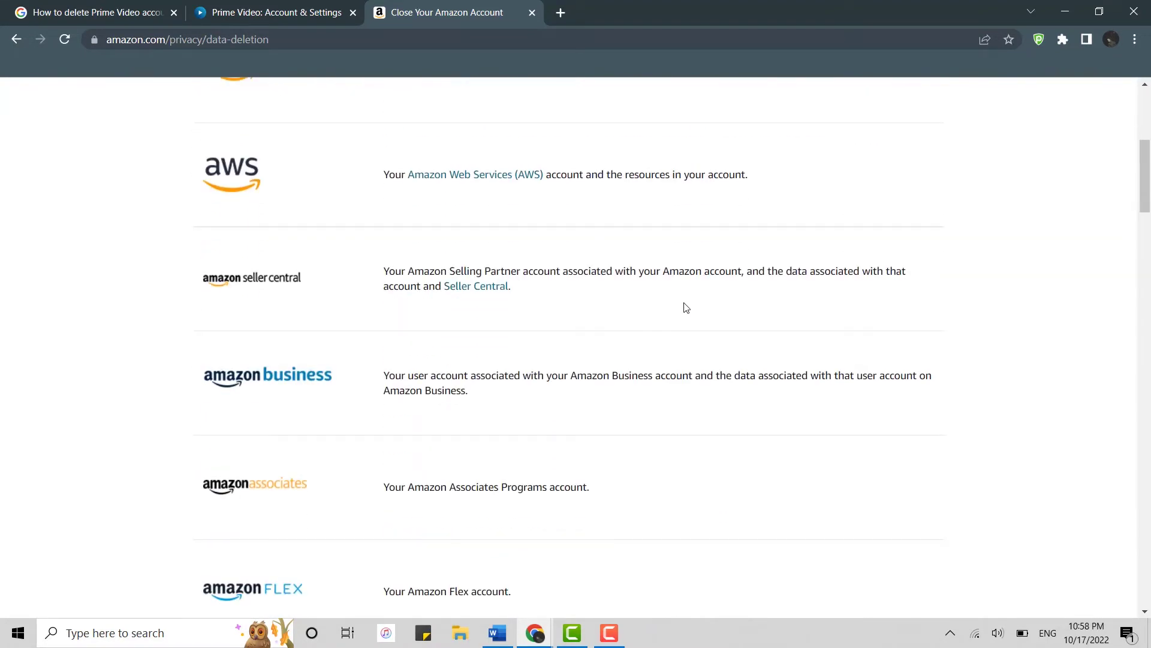
pyautogui.scroll(6, 687, 307)
pyautogui.scroll(-3, 687, 307)
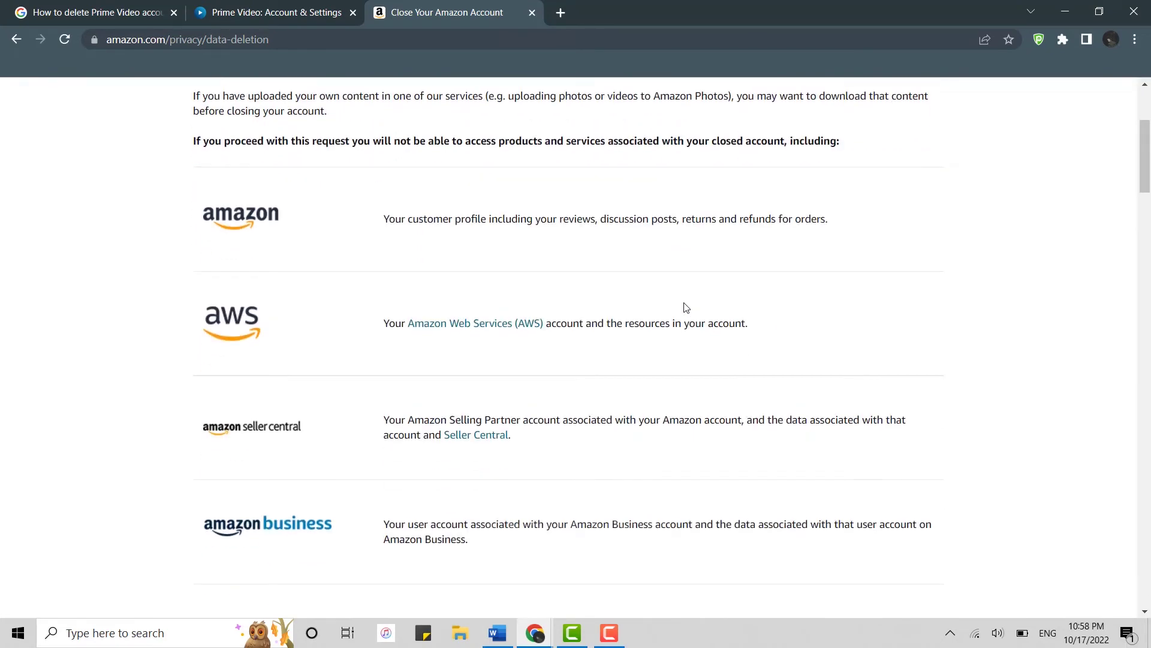
pyautogui.scroll(-7, 442, 360)
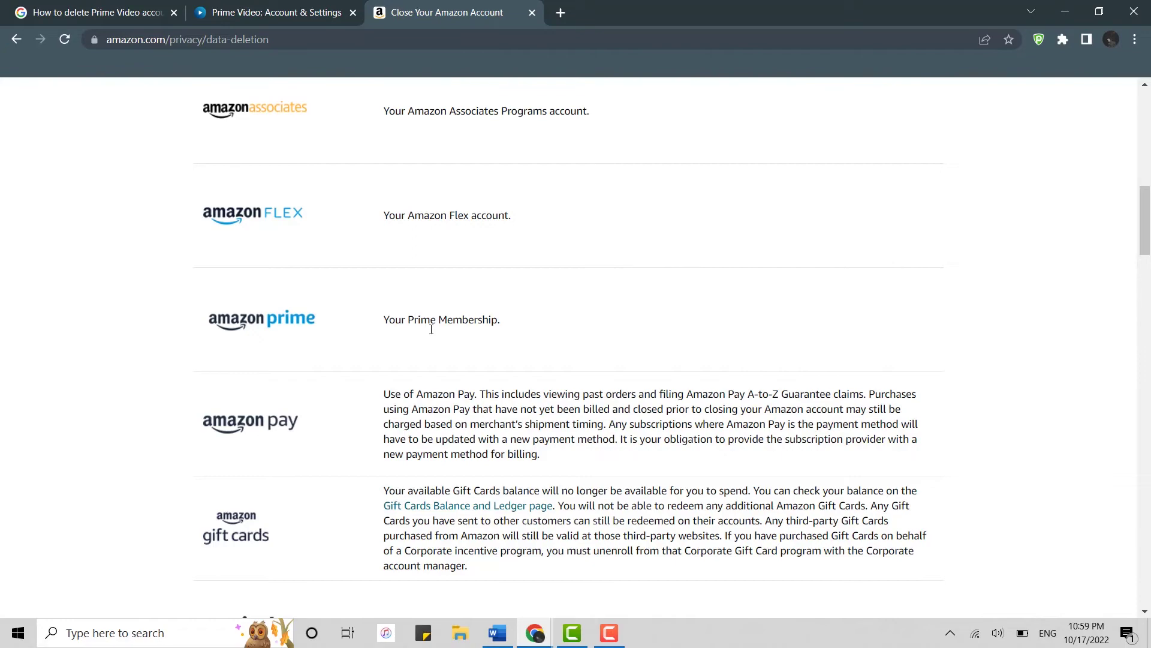
pyautogui.scroll(-20, 431, 329)
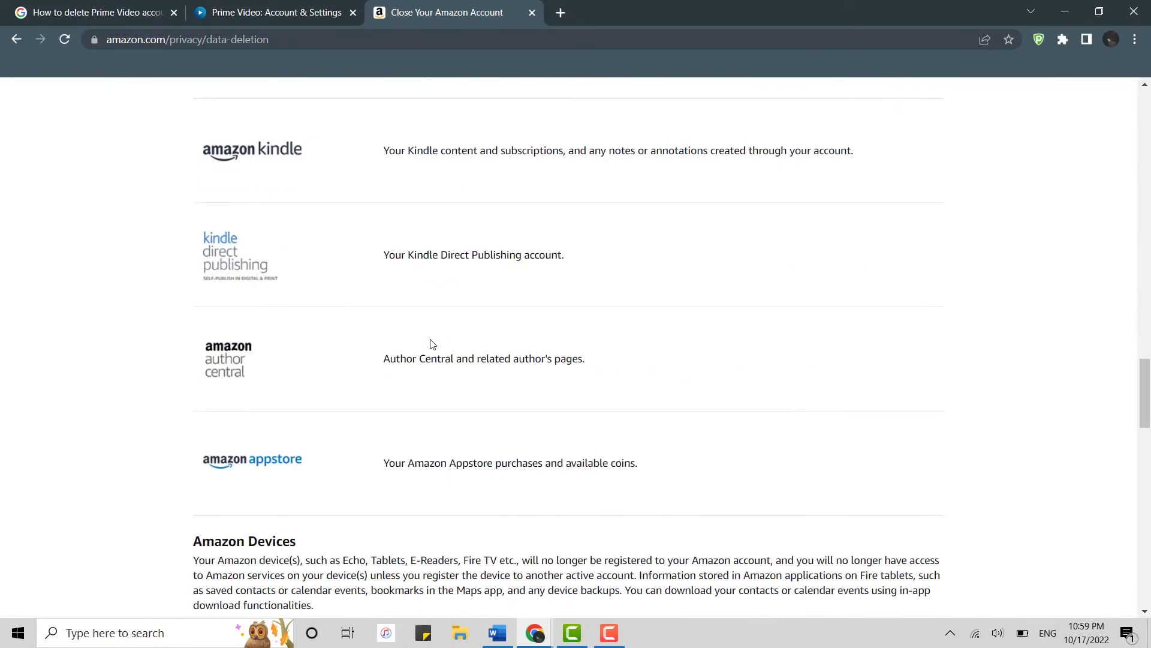
pyautogui.scroll(-6, 433, 343)
pyautogui.scroll(-4, 433, 343)
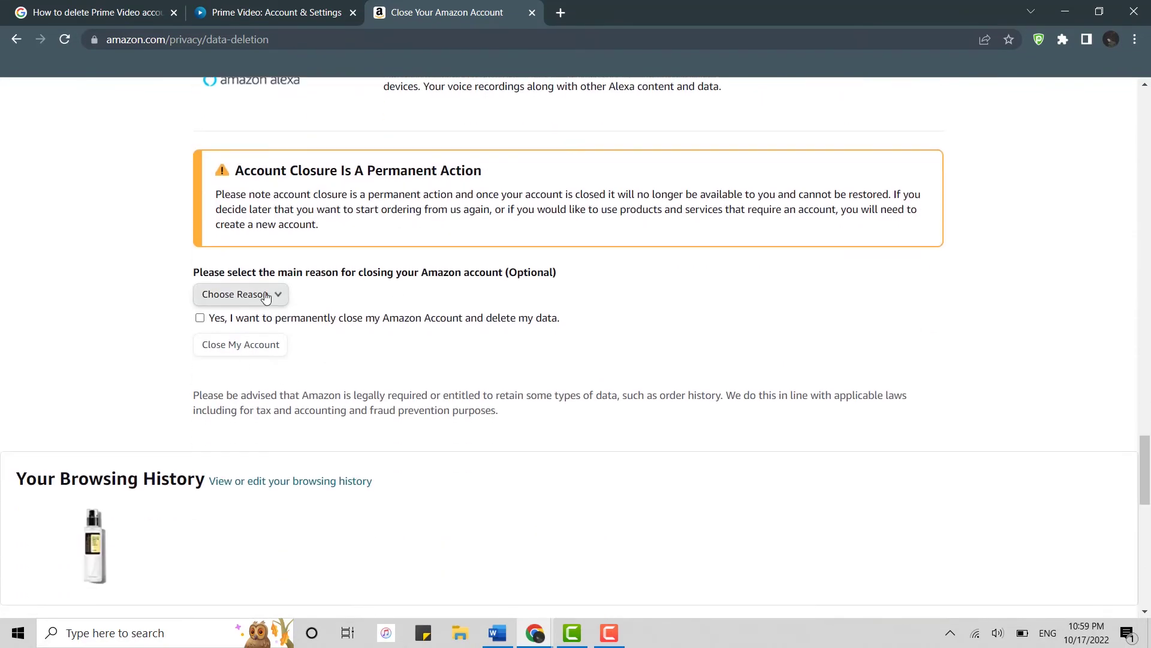
# Request closure with reason 'I have another account', ticking the permanent-closure confirmation box
pyautogui.click(275, 300)
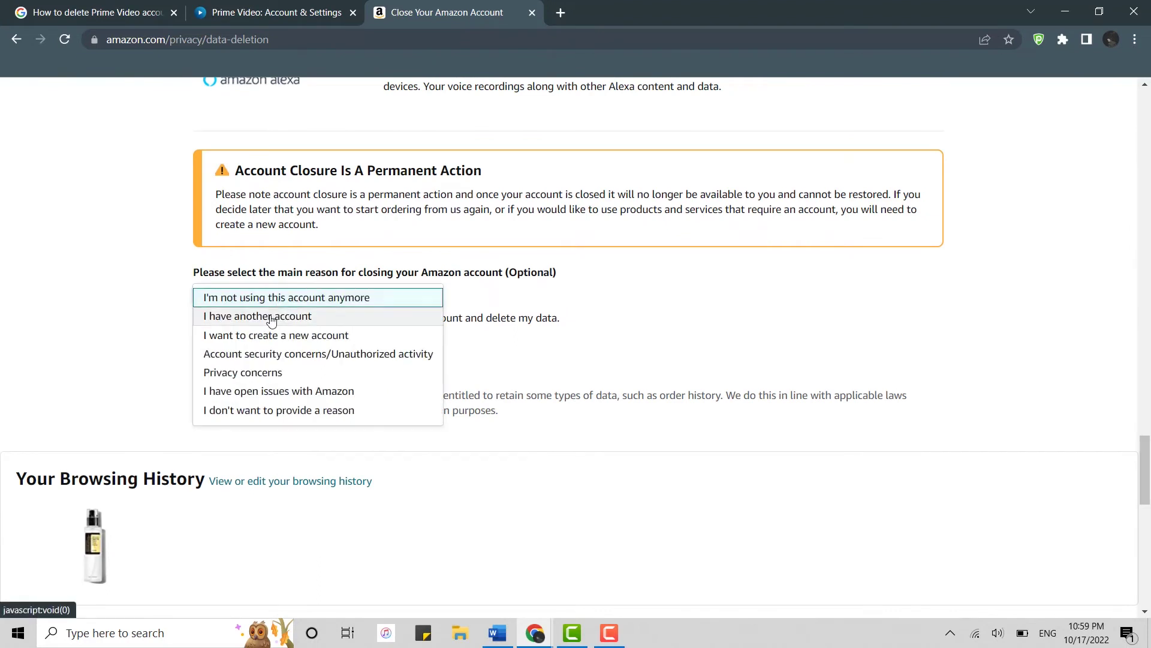
pyautogui.click(271, 319)
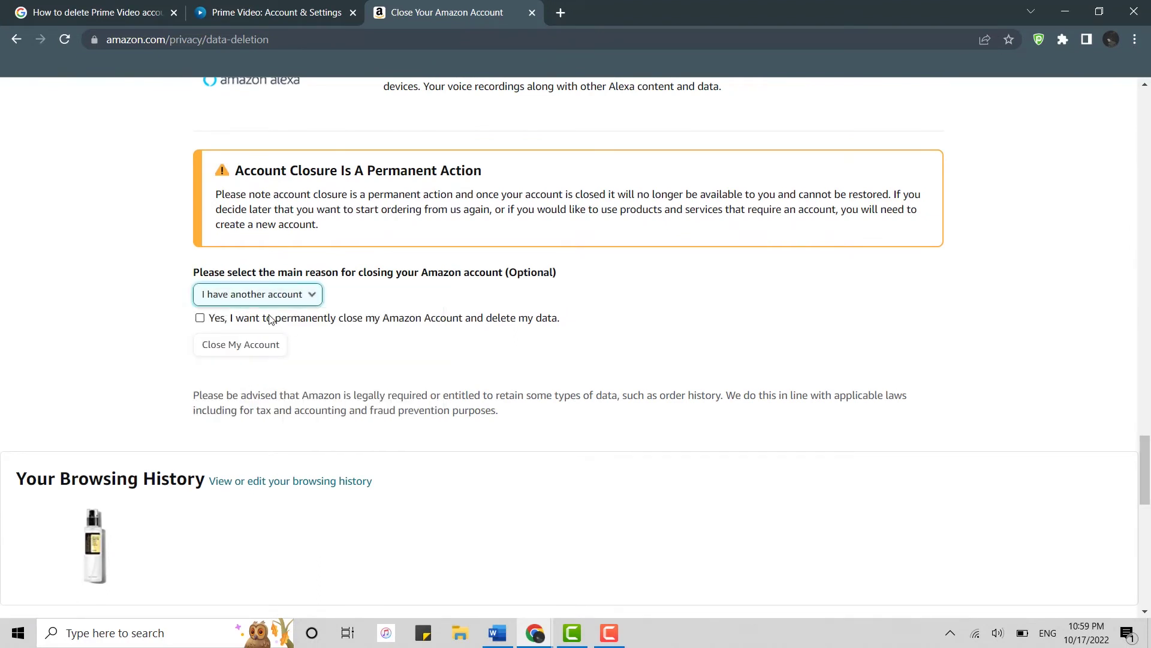
pyautogui.click(200, 318)
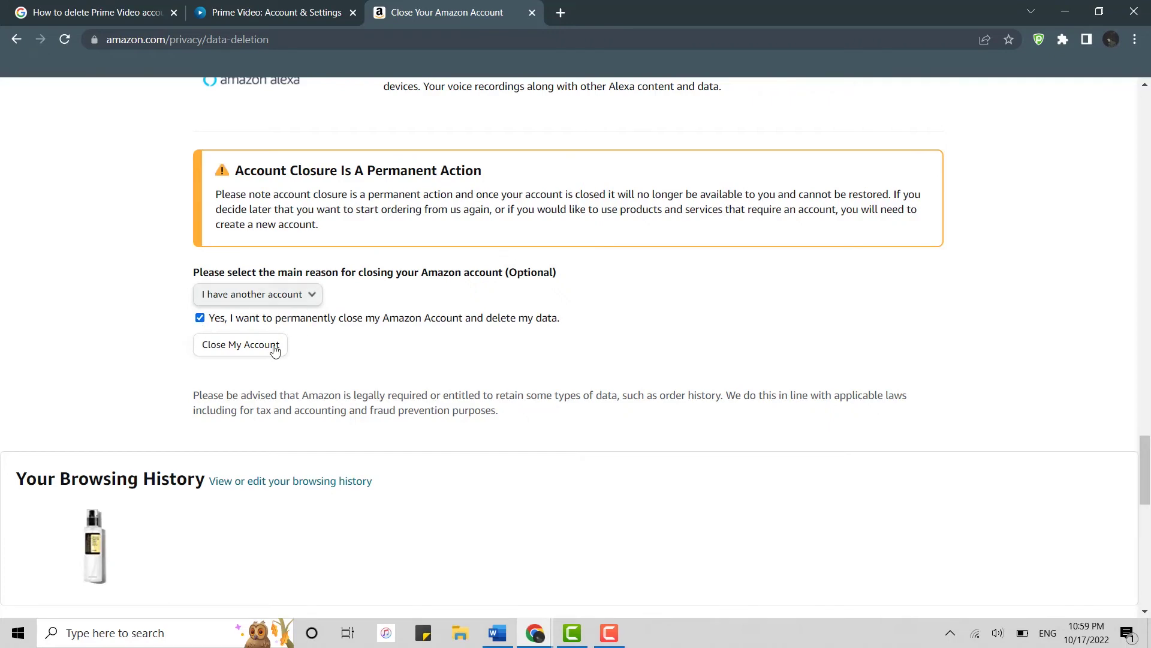
pyautogui.click(248, 351)
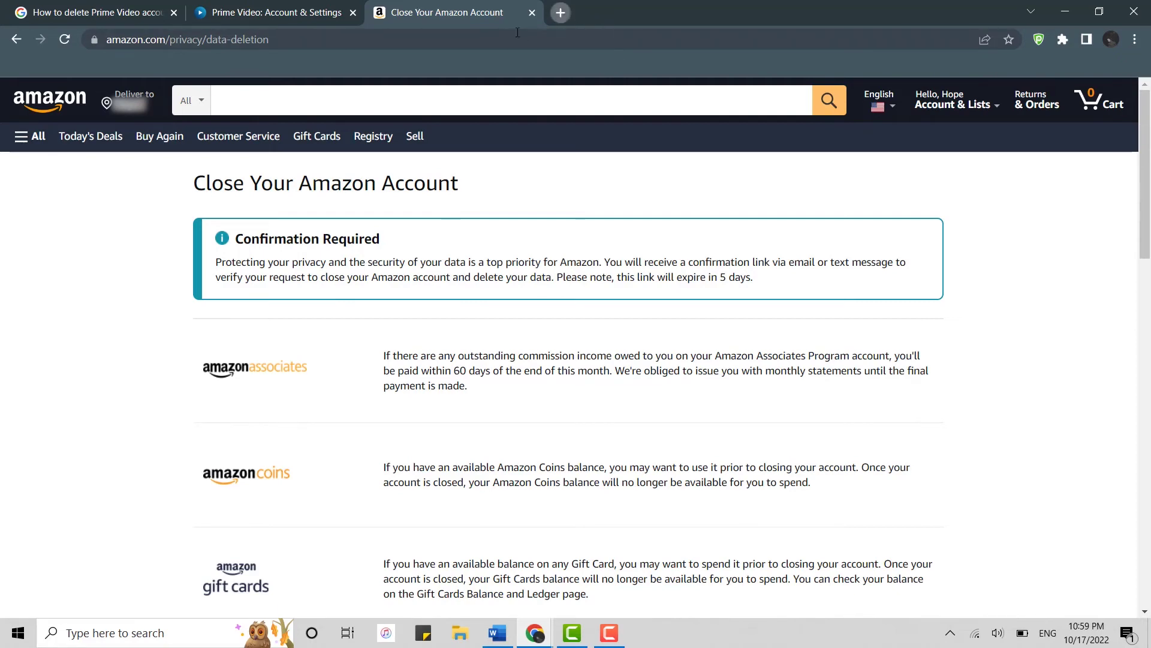
pyautogui.click(561, 13)
# Load gmail.com and open the 'Confirmation Required To Close Amazon Account' email
pyautogui.click(504, 43)
pyautogui.write('gmail.com')
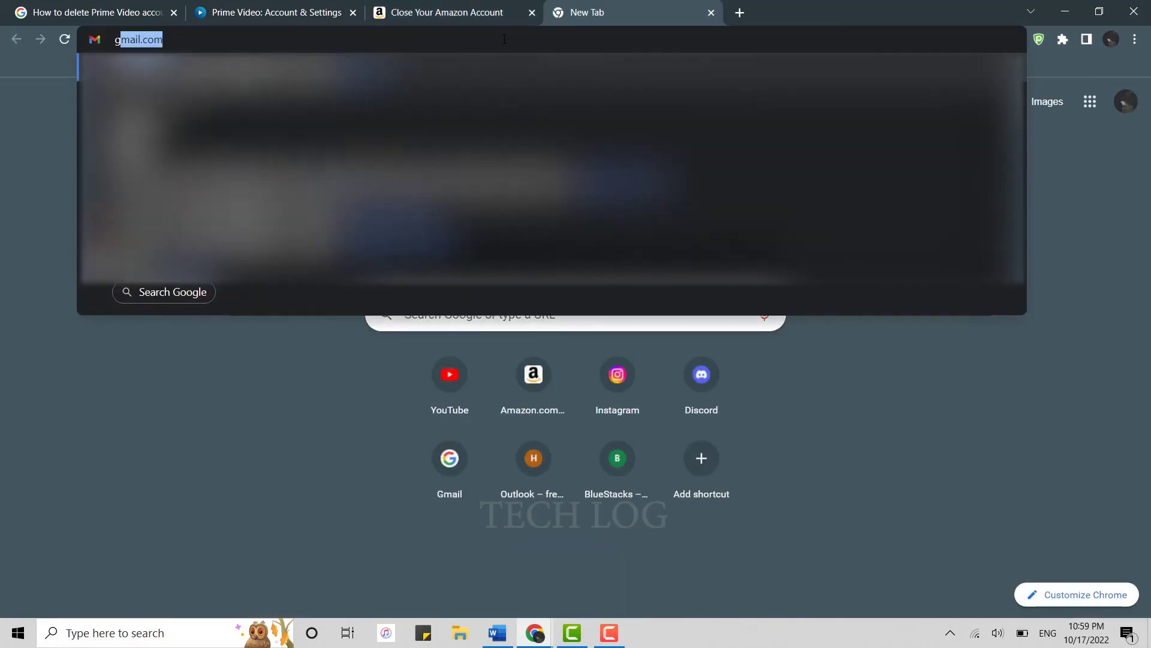
pyautogui.press('Return')
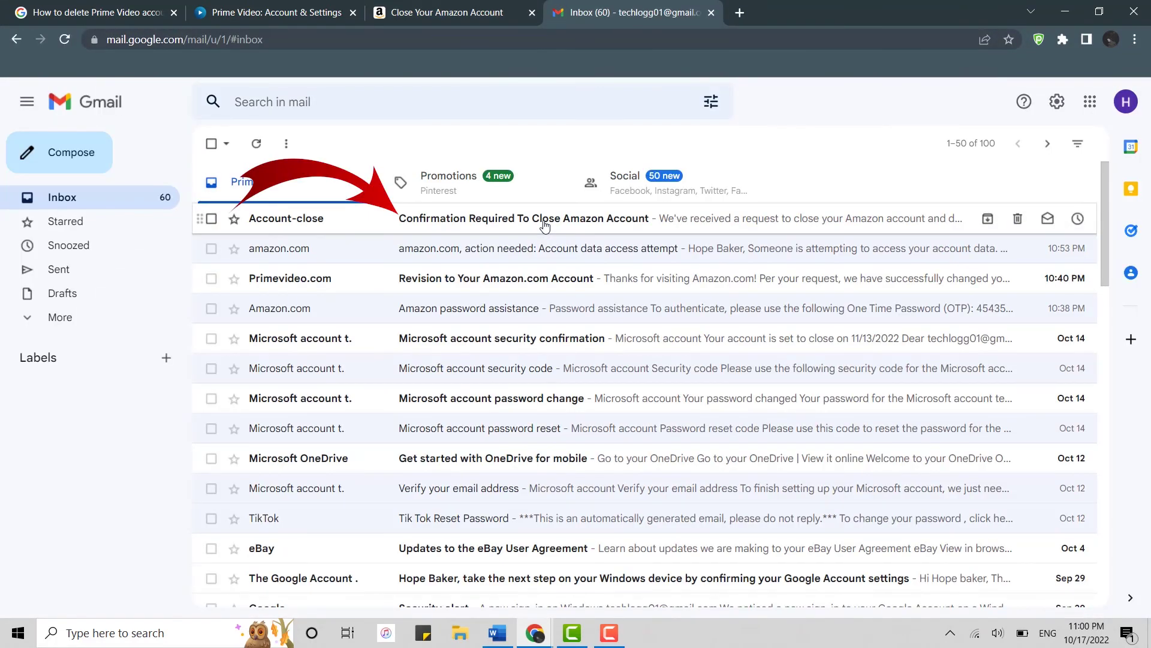
pyautogui.click(545, 226)
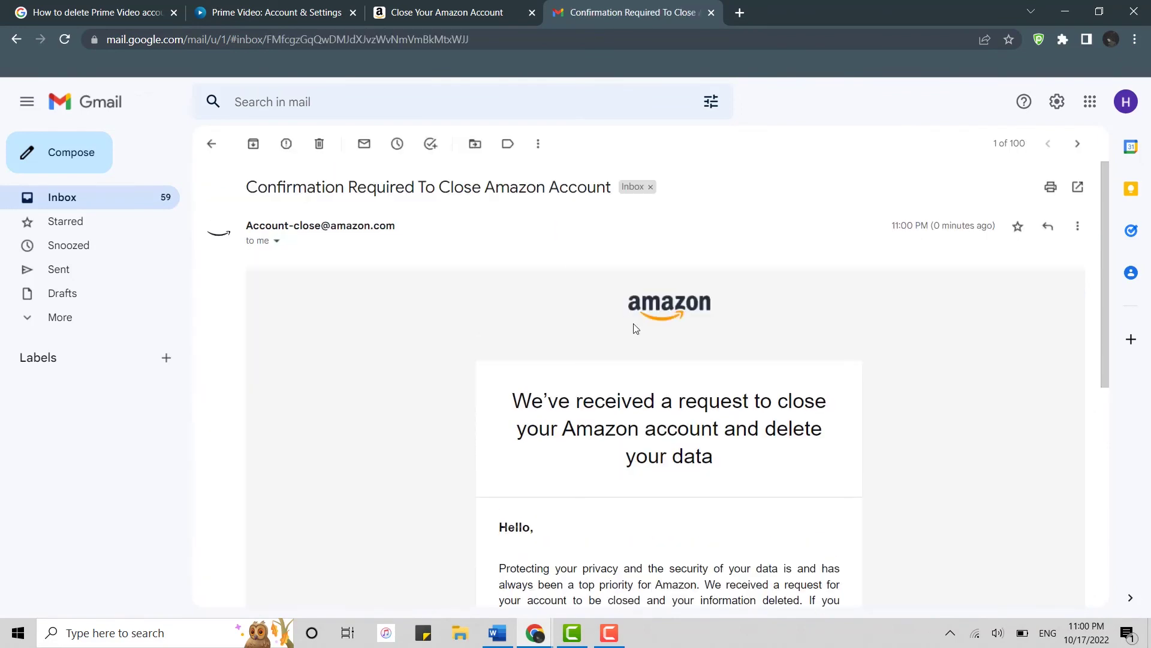
# Confirm the closure using the email's Confirm Account Closure link
pyautogui.scroll(-1, 636, 328)
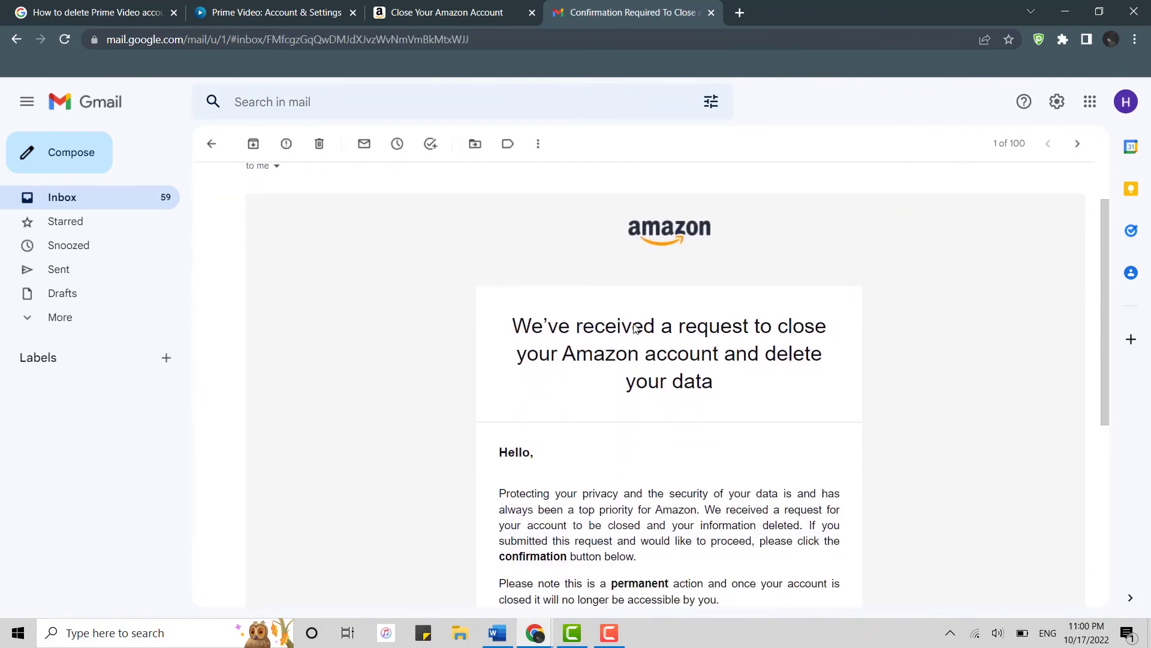
pyautogui.scroll(-4, 635, 328)
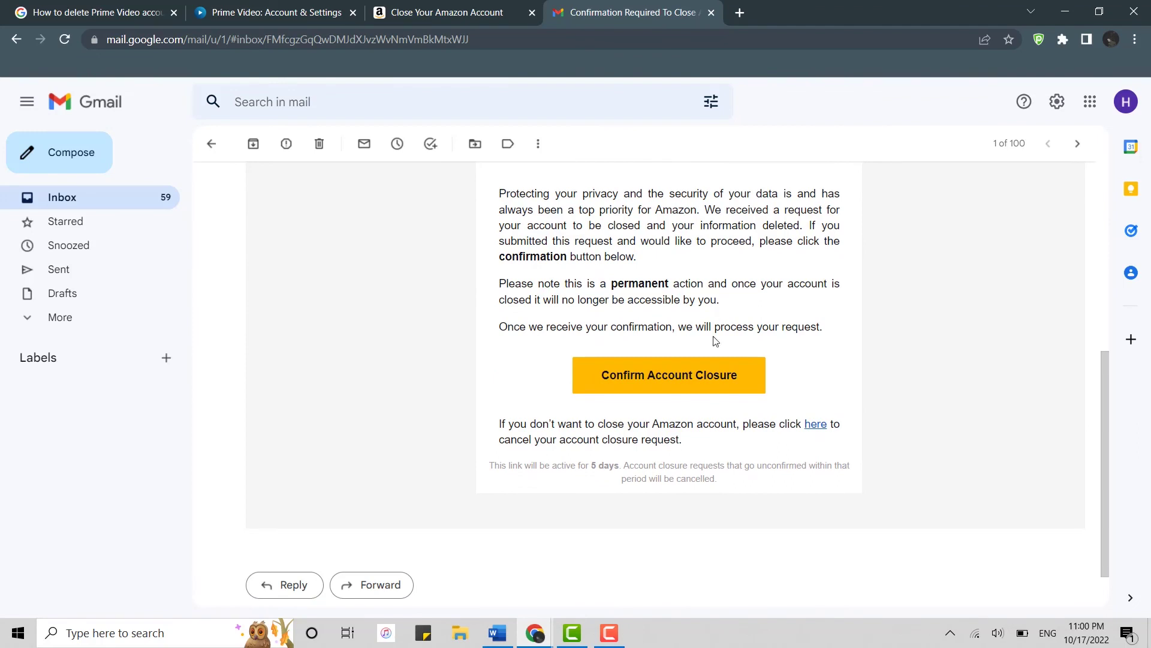
pyautogui.click(672, 390)
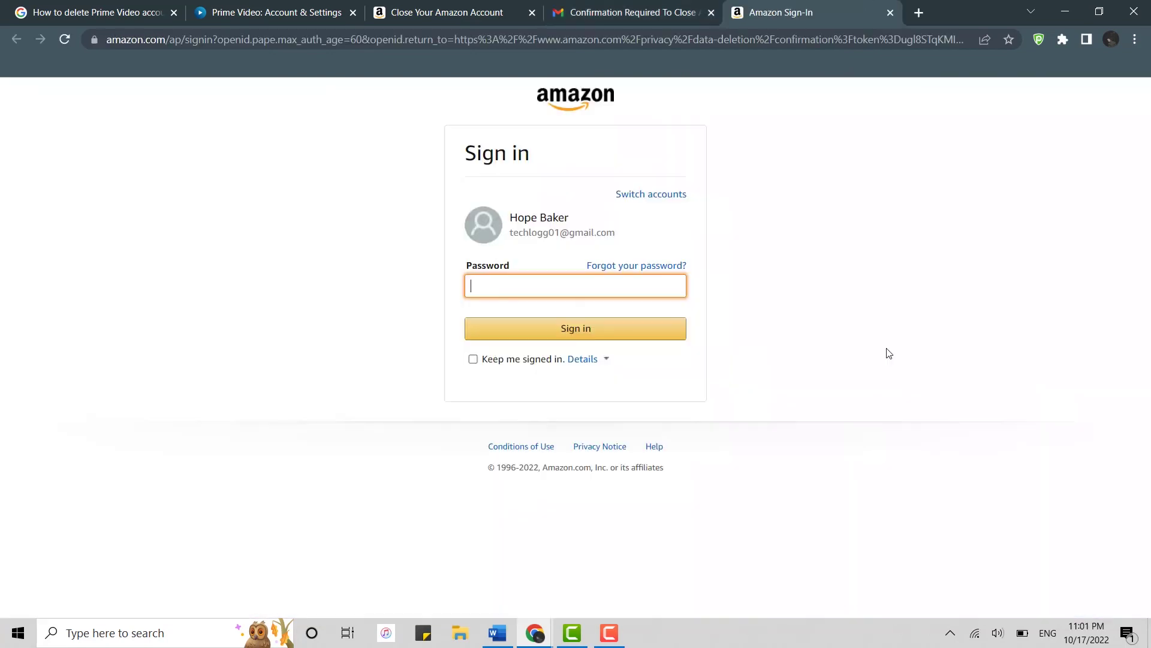